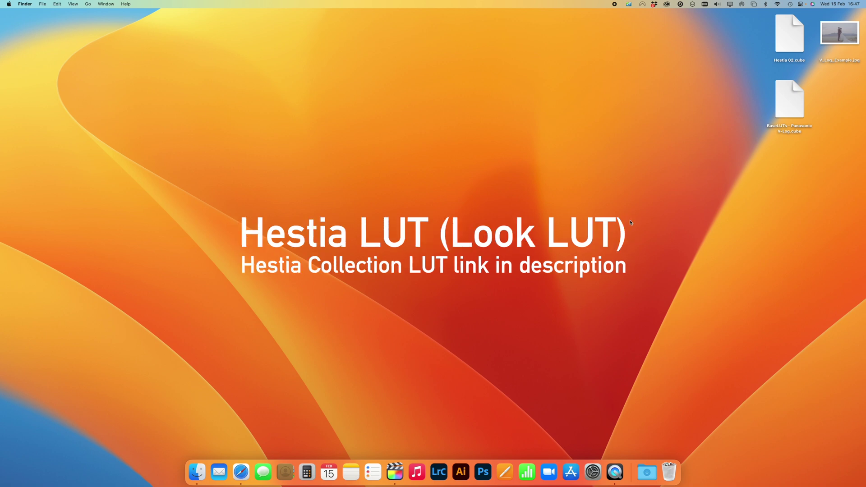
Step: Open V_Log_Example.jpg and add a Color Lookup layer loading the Desktop file Panasonic V-Log.cube
{"action": "left_click_drag", "start_coordinate": [836, 39], "coordinate": [479, 474]}
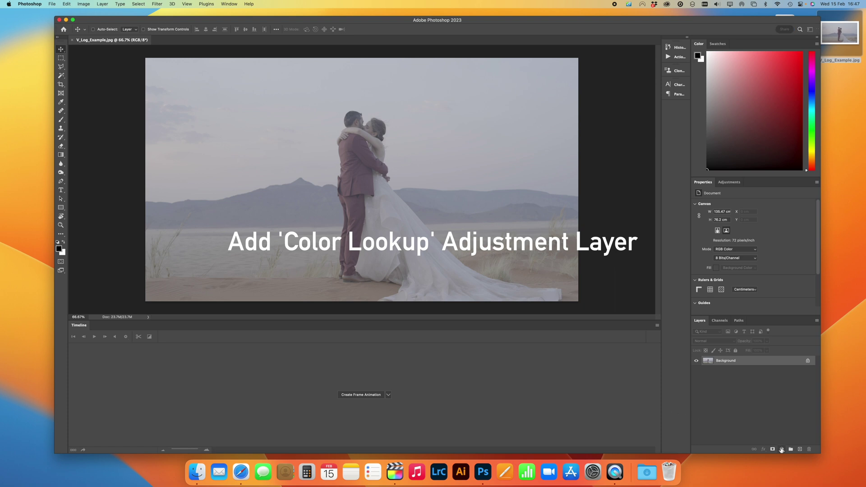
{"action": "left_click", "coordinate": [781, 450]}
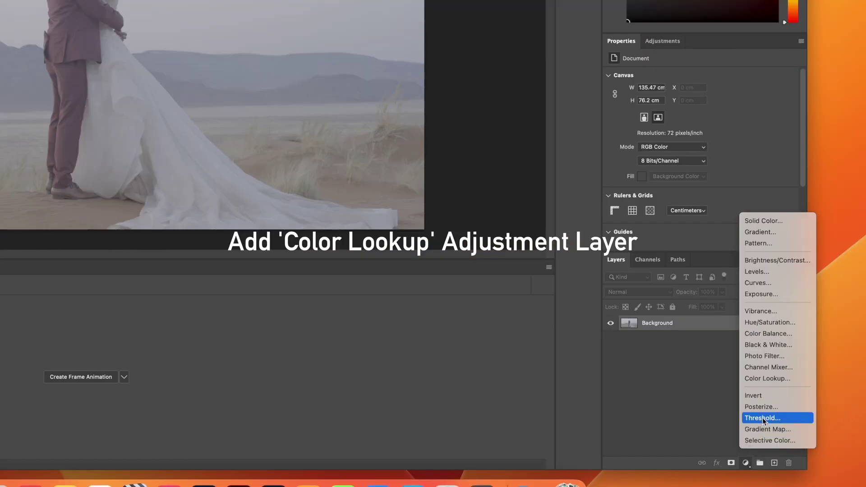
{"action": "left_click", "coordinate": [766, 380]}
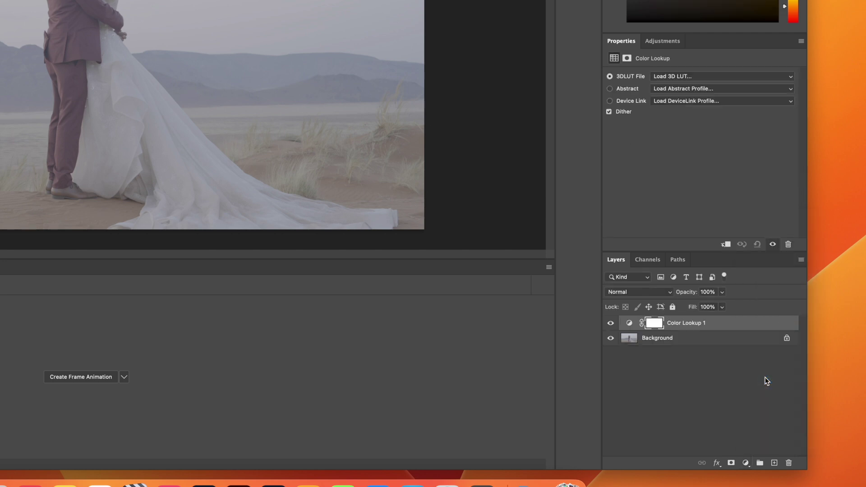
{"action": "left_click", "coordinate": [687, 76]}
{"action": "left_click", "coordinate": [686, 76]}
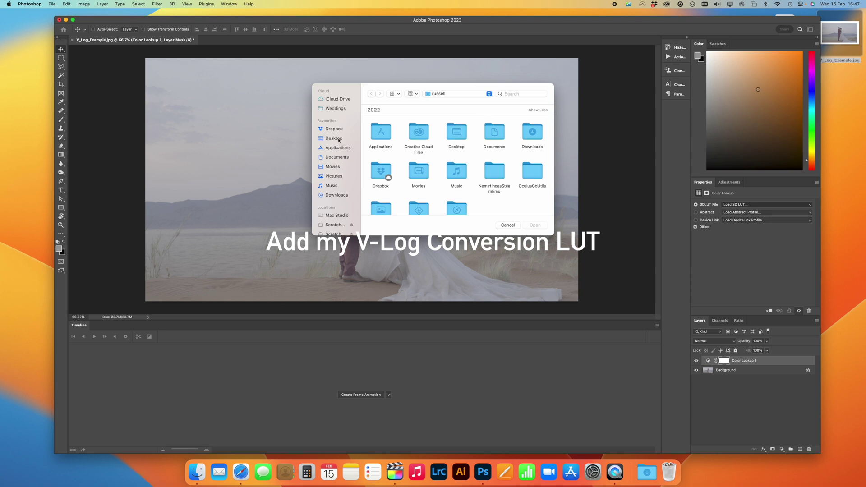
{"action": "left_click", "coordinate": [340, 140]}
{"action": "double_click", "coordinate": [380, 134]}
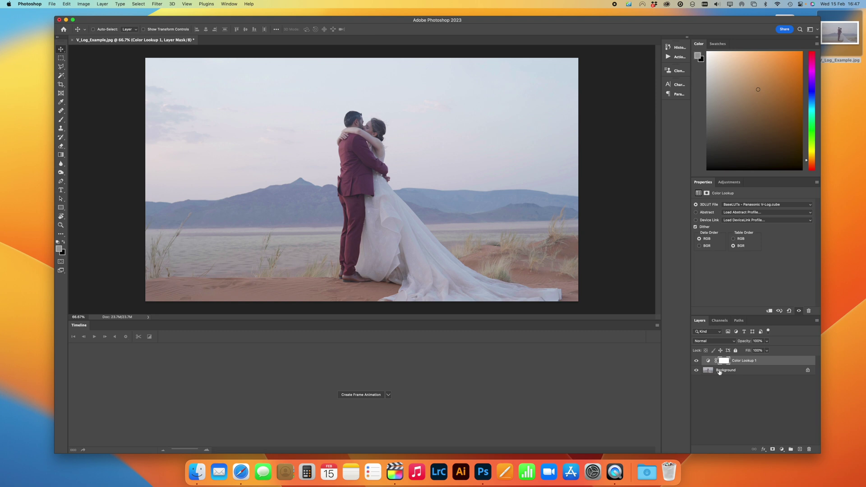
Step: Add a second Color Lookup layer that loads the Hestia 02.cube look LUT
{"action": "left_click", "coordinate": [782, 449]}
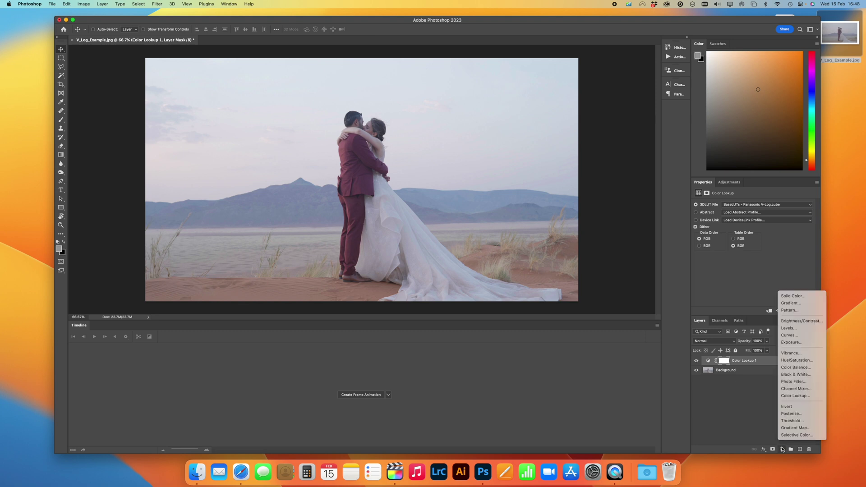
{"action": "left_click", "coordinate": [797, 396]}
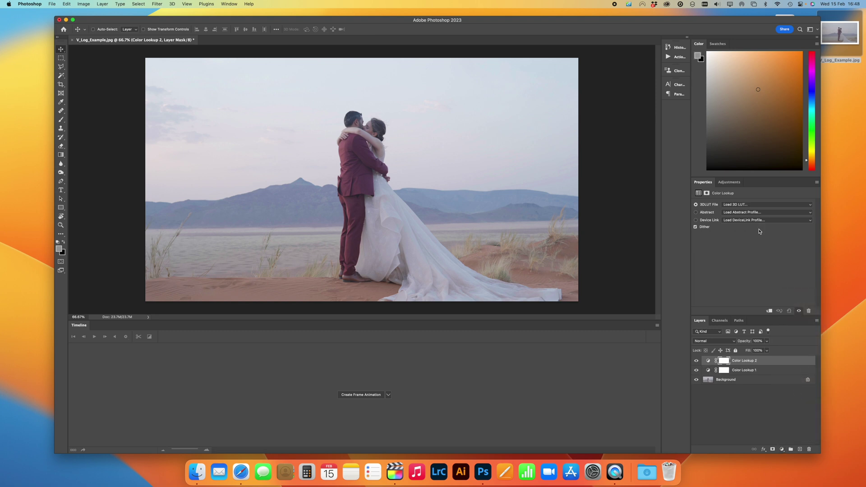
{"action": "left_click", "coordinate": [748, 205]}
{"action": "left_click", "coordinate": [752, 206]}
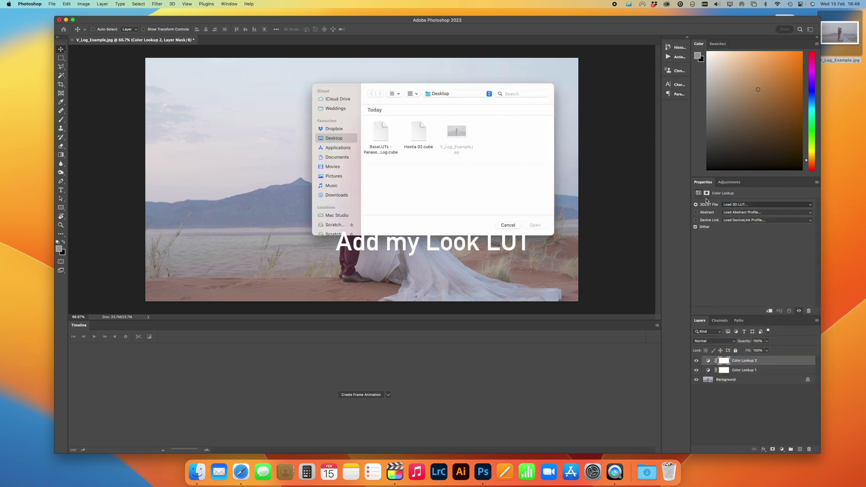
{"action": "left_click", "coordinate": [419, 131]}
{"action": "double_click", "coordinate": [419, 131]}
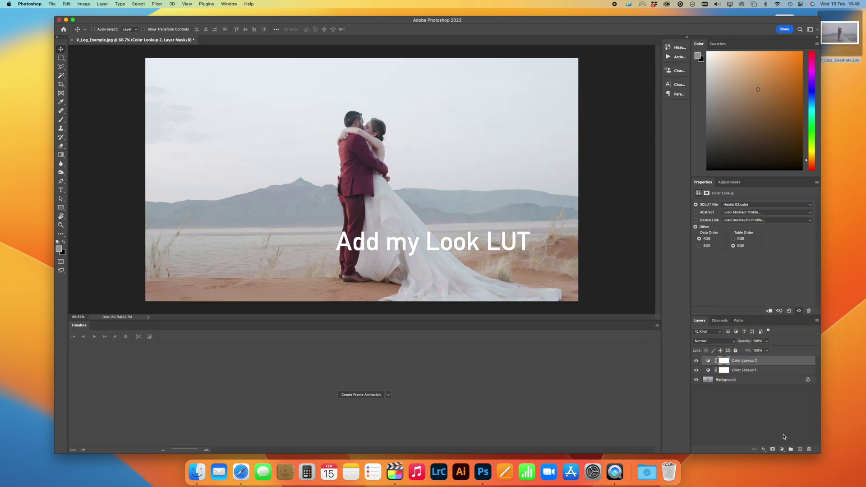
Step: Create Group 1 and move both Color Lookup layers into it
{"action": "left_click", "coordinate": [790, 450]}
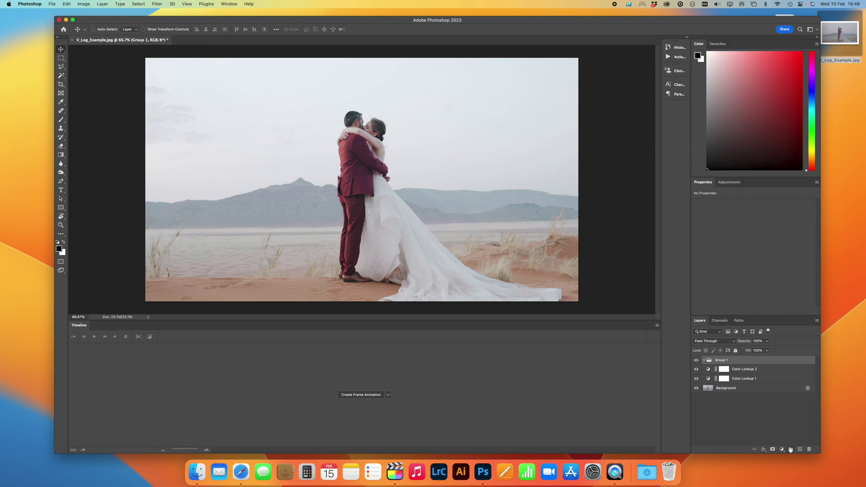
{"action": "left_click", "coordinate": [742, 372]}
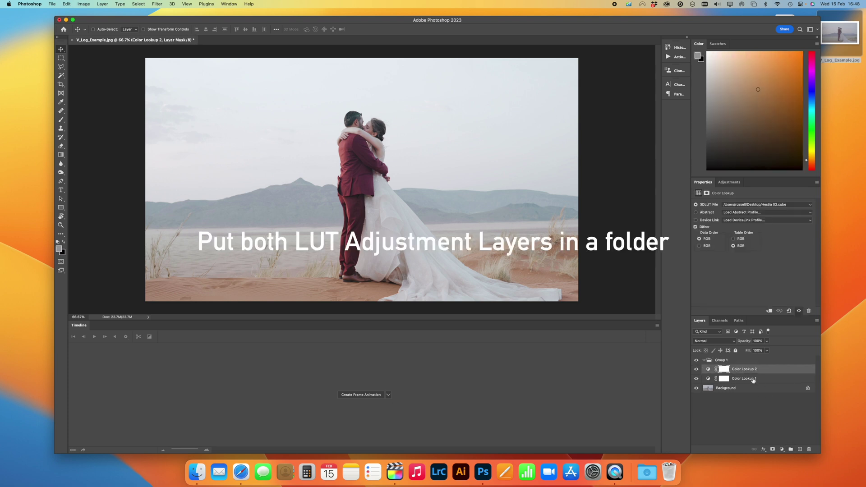
{"action": "left_click", "coordinate": [754, 380], "text": "shift"}
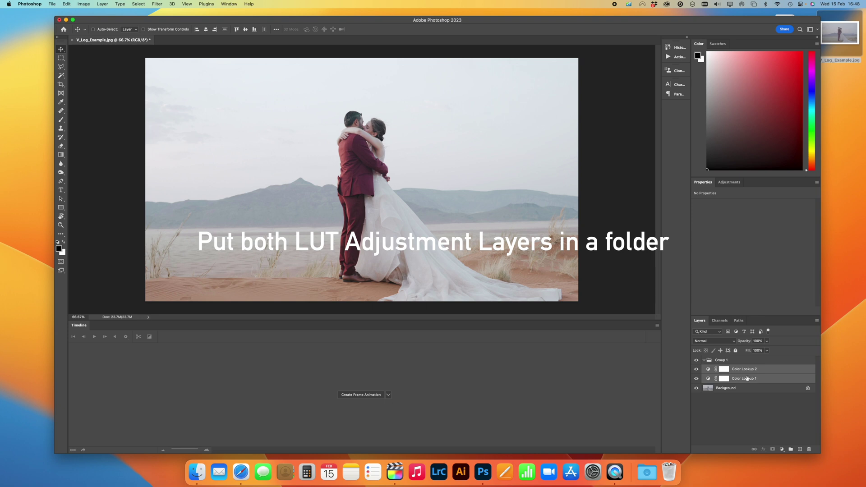
{"action": "mouse_move", "coordinate": [748, 379]}
{"action": "left_mouse_down"}
{"action": "mouse_move", "coordinate": [730, 361]}
{"action": "mouse_move", "coordinate": [748, 363]}
{"action": "left_mouse_up"}
Step: Toggle Group 1's visibility to compare, then check which LUT each Color Lookup layer uses
{"action": "left_click", "coordinate": [697, 360]}
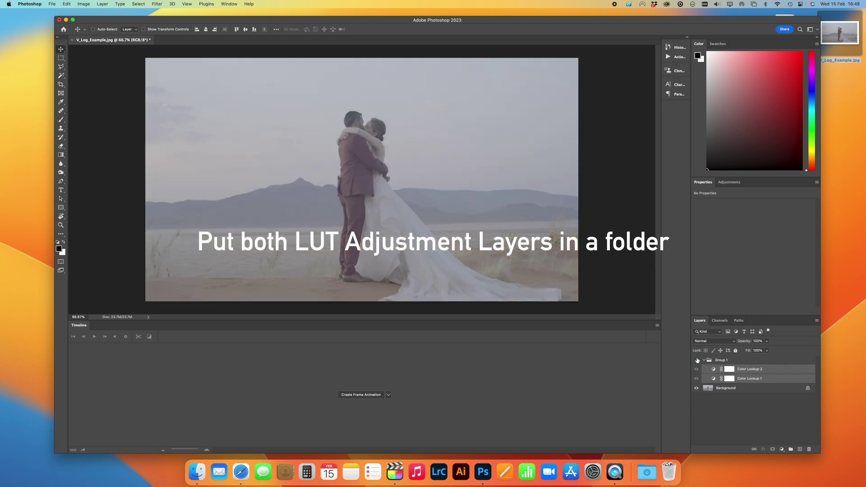
{"action": "left_click", "coordinate": [697, 361]}
{"action": "left_click", "coordinate": [753, 370]}
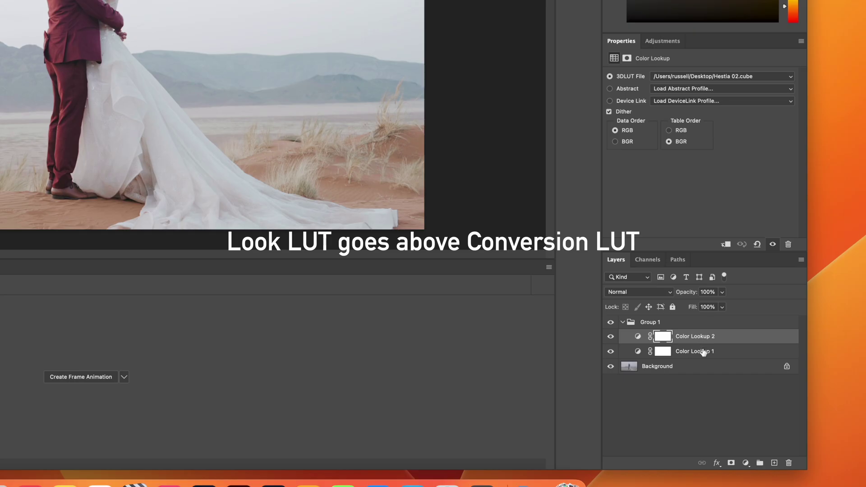
{"action": "left_click", "coordinate": [703, 352]}
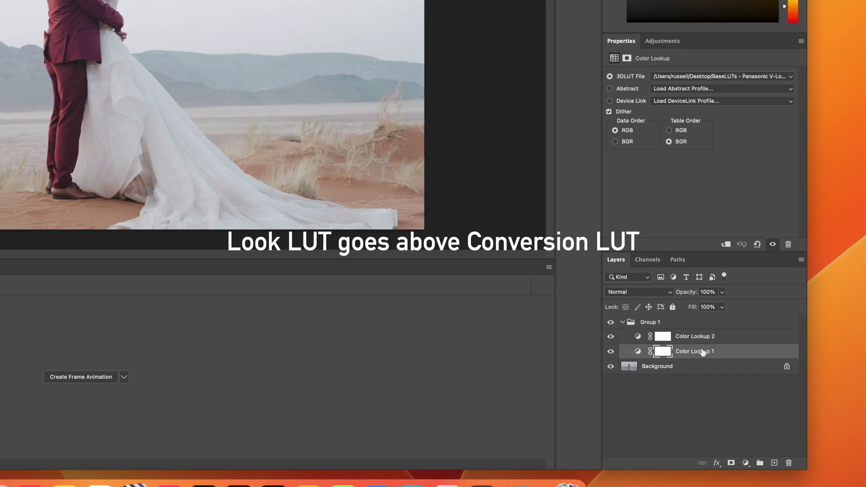
{"action": "left_click", "coordinate": [706, 340]}
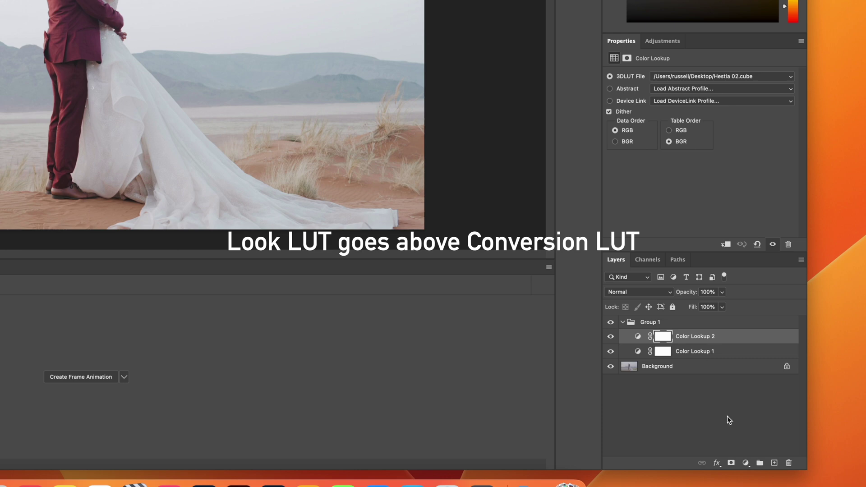
{"action": "left_click", "coordinate": [747, 465]}
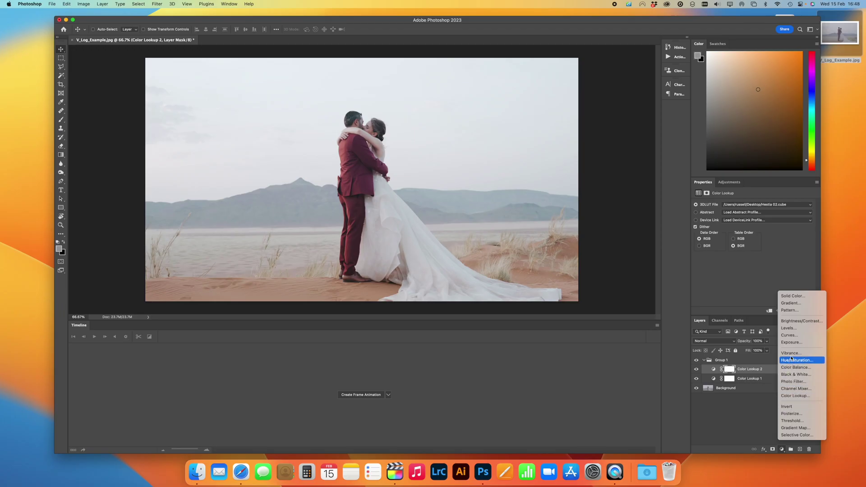
Step: Add a Brightness/Contrast layer below both Color Lookup layers, set to brightness -24 and contrast 37
{"action": "left_click", "coordinate": [810, 321]}
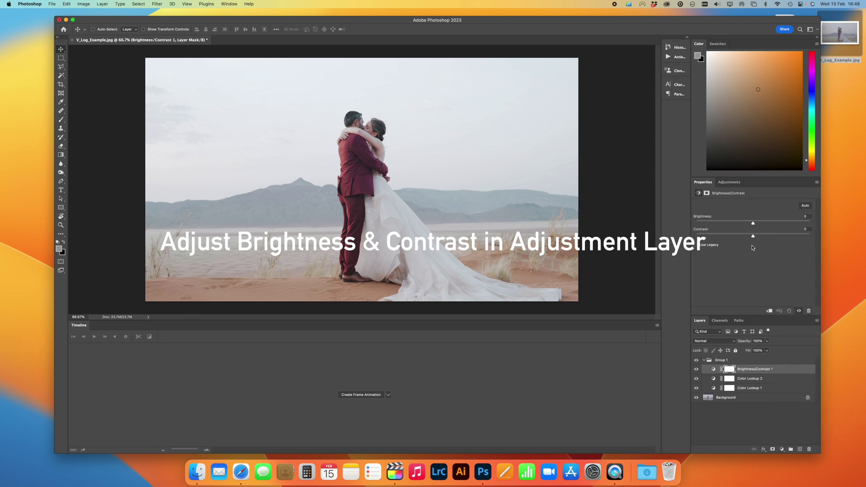
{"action": "left_click_drag", "start_coordinate": [753, 224], "coordinate": [775, 236]}
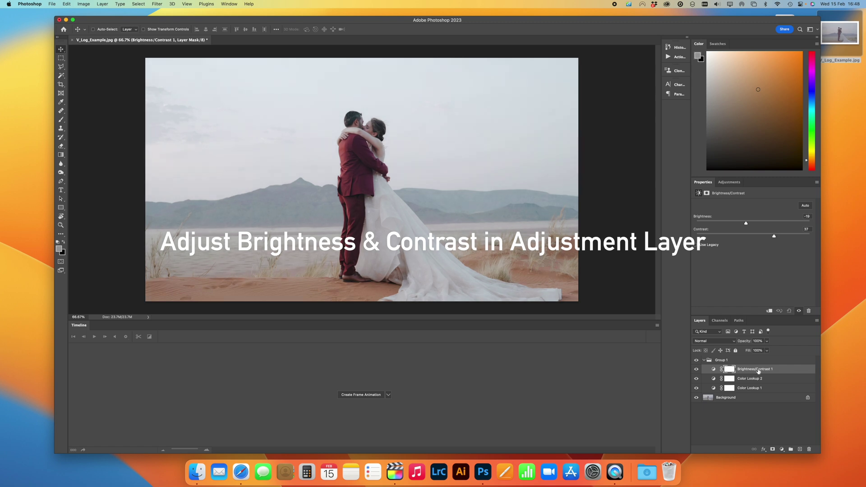
{"action": "left_click_drag", "start_coordinate": [758, 370], "coordinate": [761, 389]}
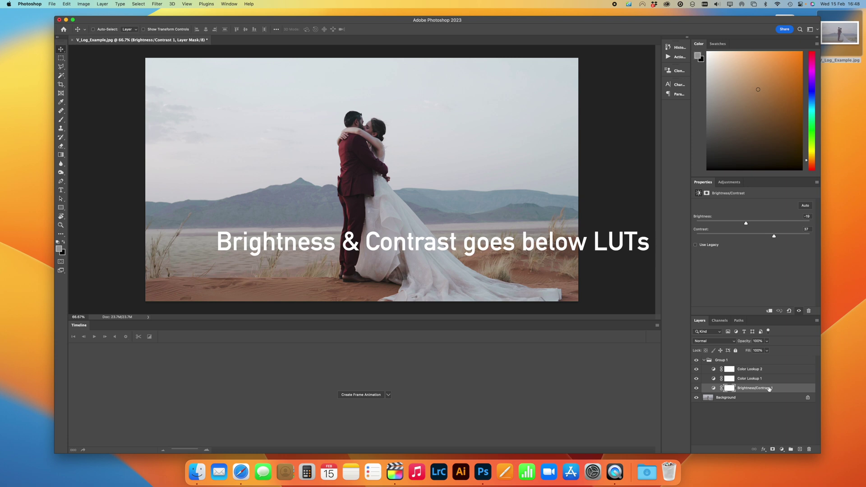
{"action": "left_click_drag", "start_coordinate": [746, 225], "coordinate": [744, 224]}
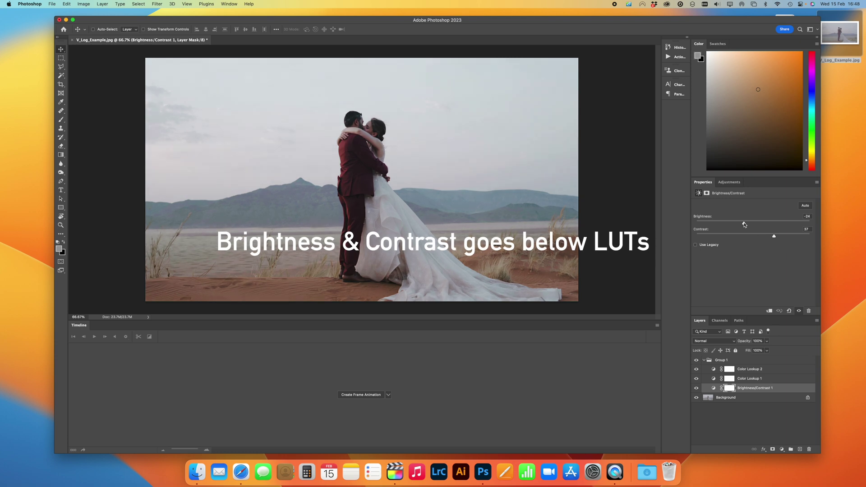
Step: Hide and show Group 1 twice to compare the grade with the original
{"action": "left_click", "coordinate": [696, 361]}
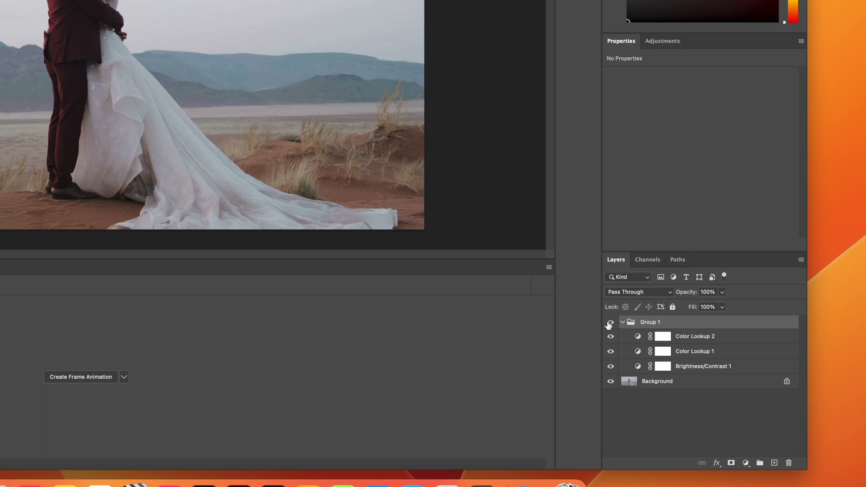
{"action": "left_click", "coordinate": [610, 323]}
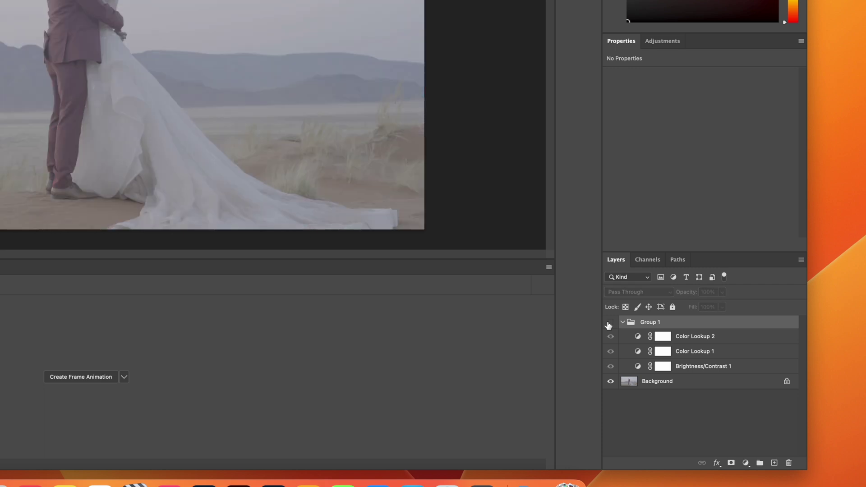
{"action": "left_click", "coordinate": [609, 323]}
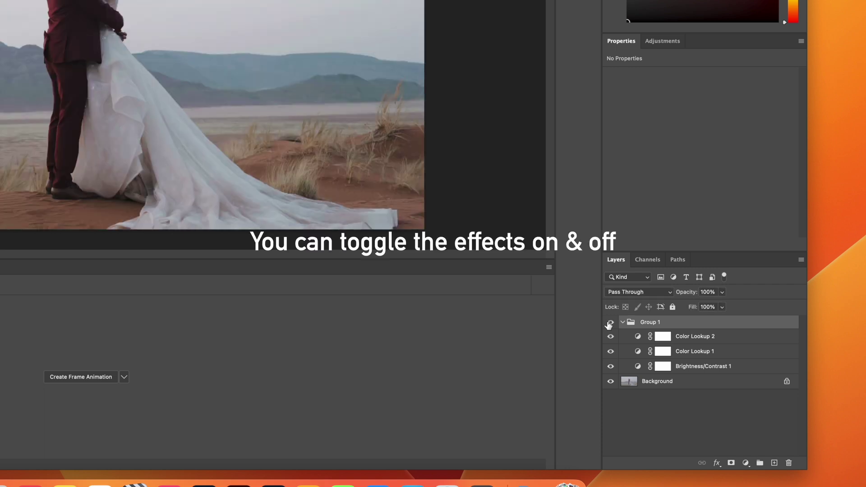
{"action": "left_click", "coordinate": [610, 323]}
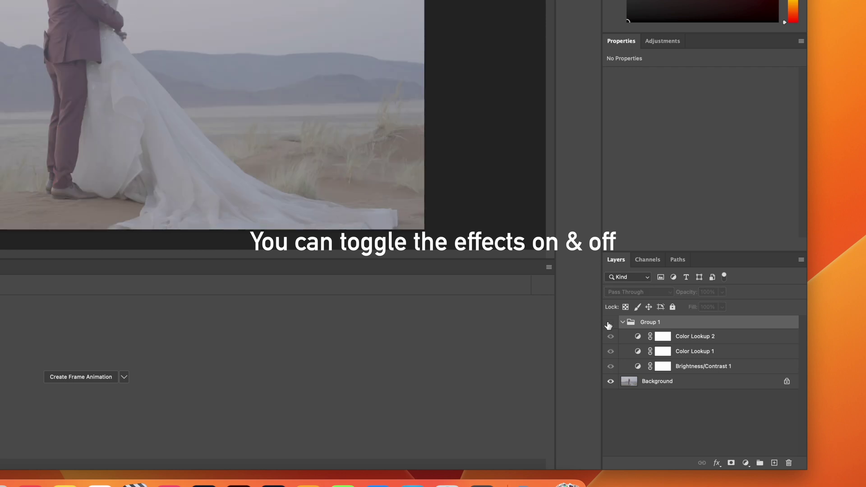
{"action": "left_click", "coordinate": [609, 323]}
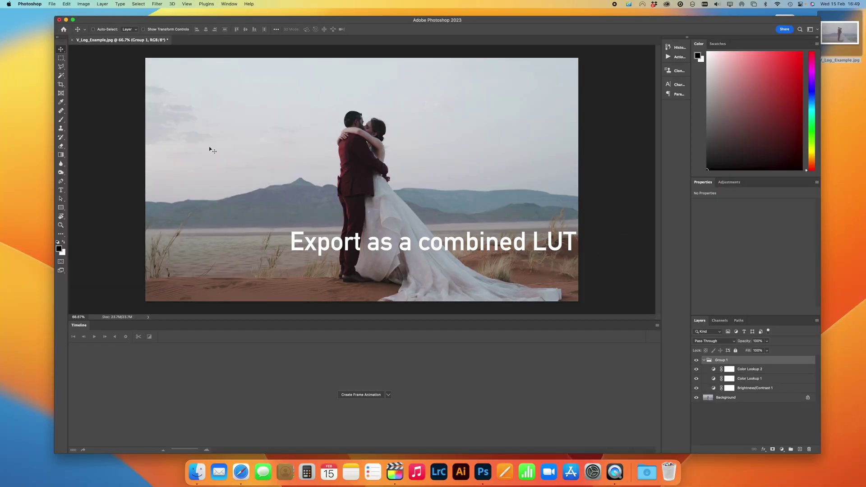
Step: Export the grade as Color Lookup Tables in CUBE format, saved as Hestia709.cube on the Desktop
{"action": "left_click", "coordinate": [52, 4]}
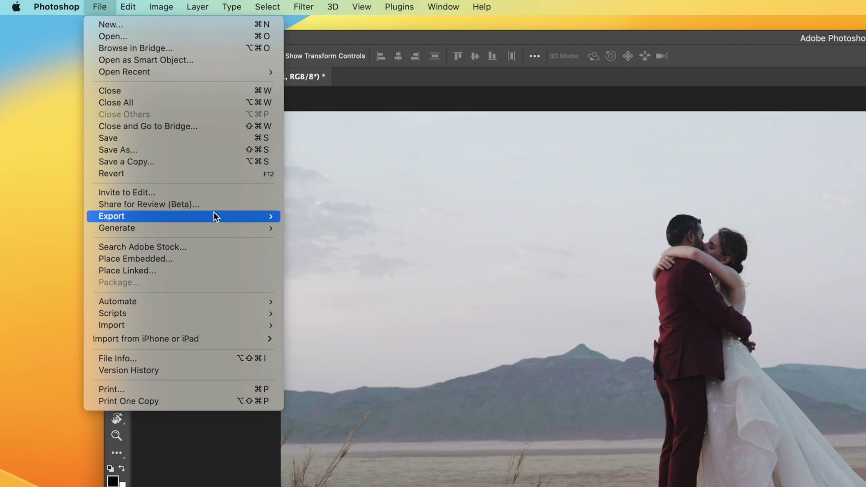
{"action": "mouse_move", "coordinate": [112, 110]}
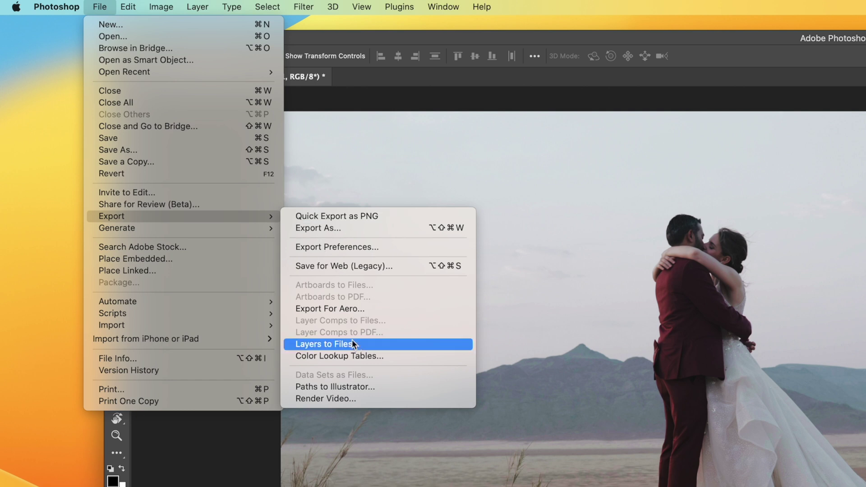
{"action": "left_click", "coordinate": [412, 358]}
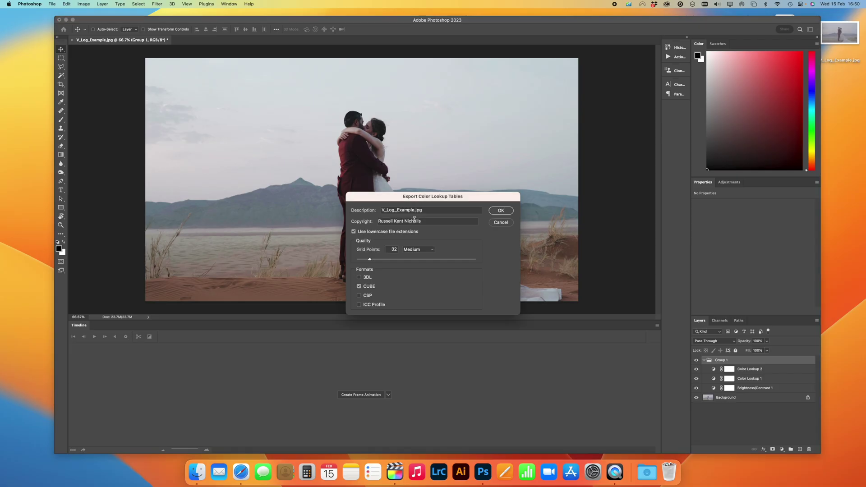
{"action": "left_click", "coordinate": [500, 210]}
{"action": "type", "text": "Hestia709.lut"}
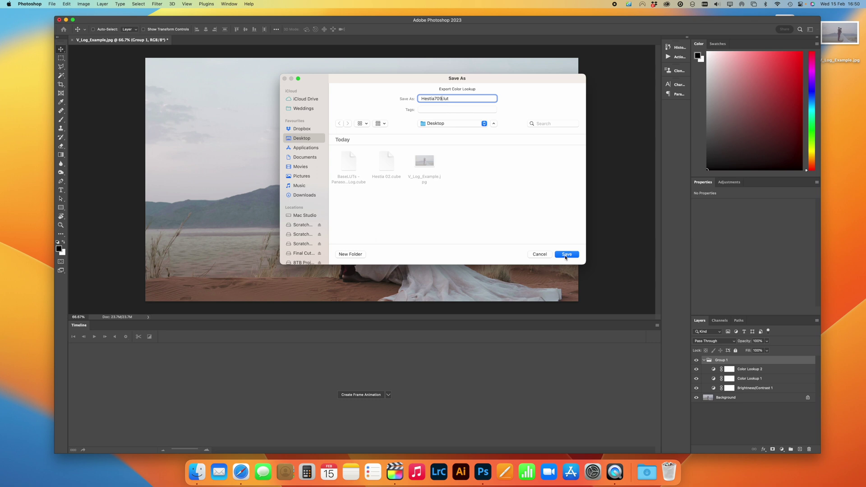
{"action": "left_click", "coordinate": [565, 255]}
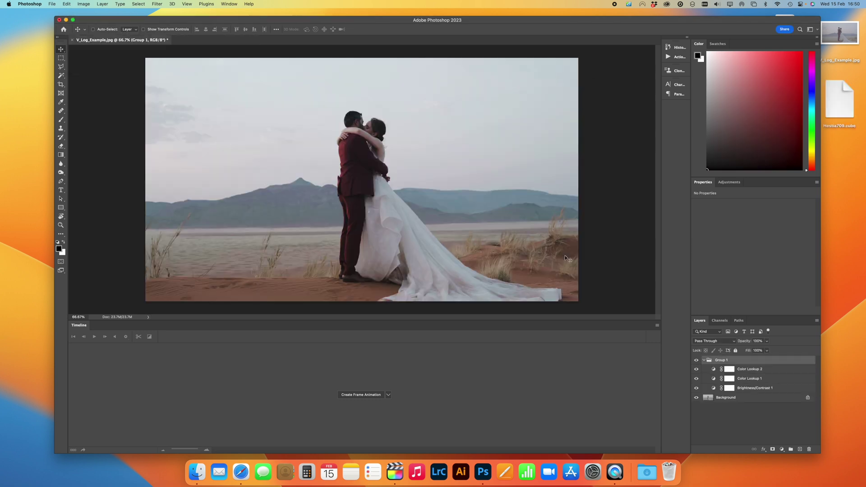
Step: Show the desktop, move Hestia709.cube to the middle of the screen, and deselect it
{"action": "key", "text": "F11"}
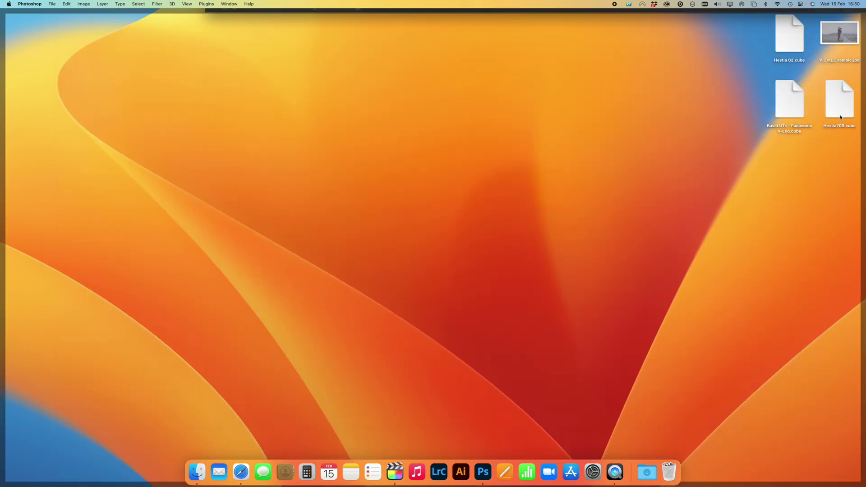
{"action": "left_click_drag", "start_coordinate": [840, 117], "coordinate": [441, 230]}
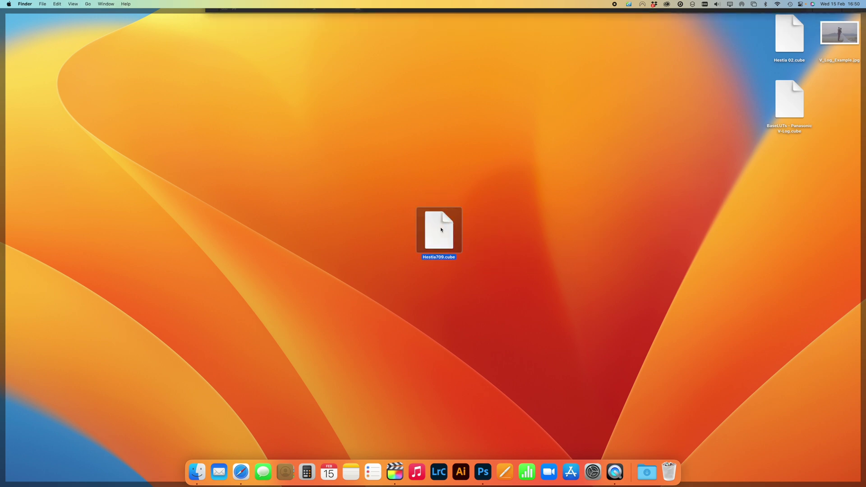
{"action": "left_click", "coordinate": [436, 275]}
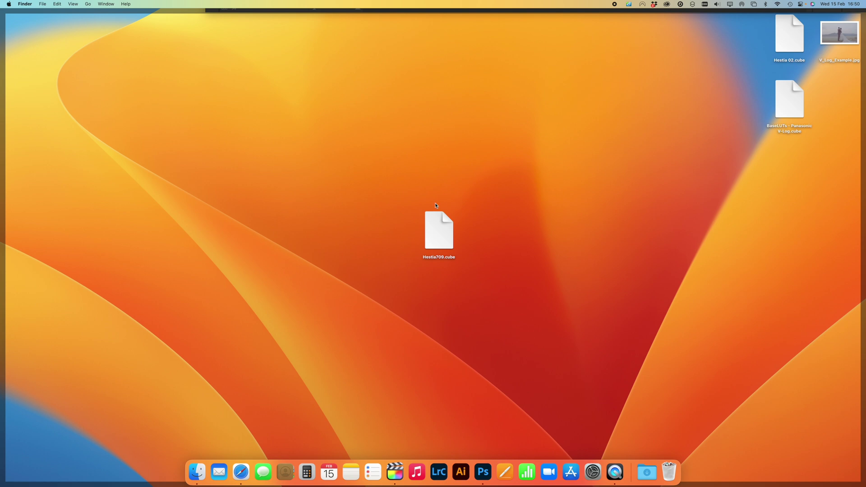